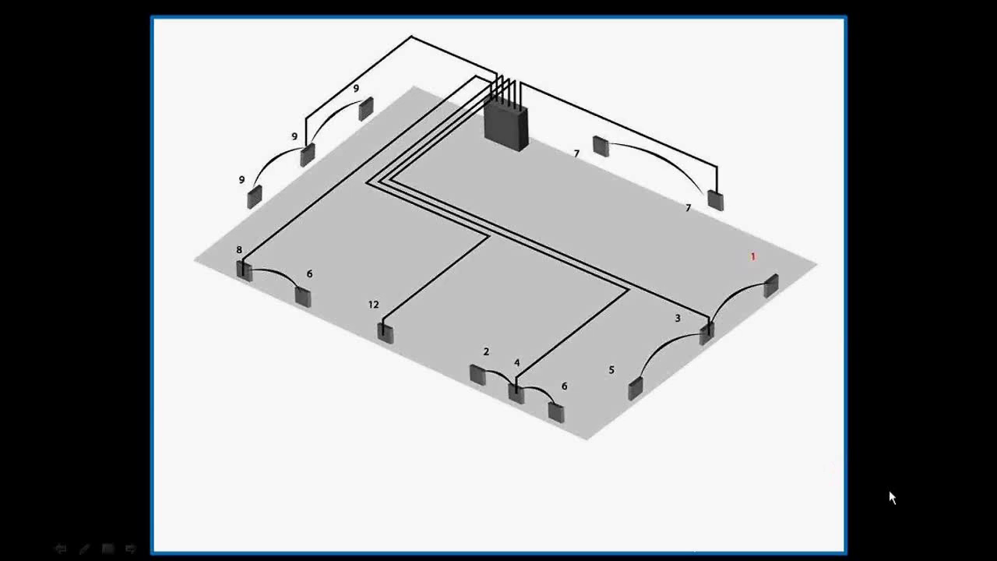
Advance the slide show from the conduit layout diagram to the Master Take-Off slide
key("ctrl+p")
key("ctrl+p")
key("ctrl+p")
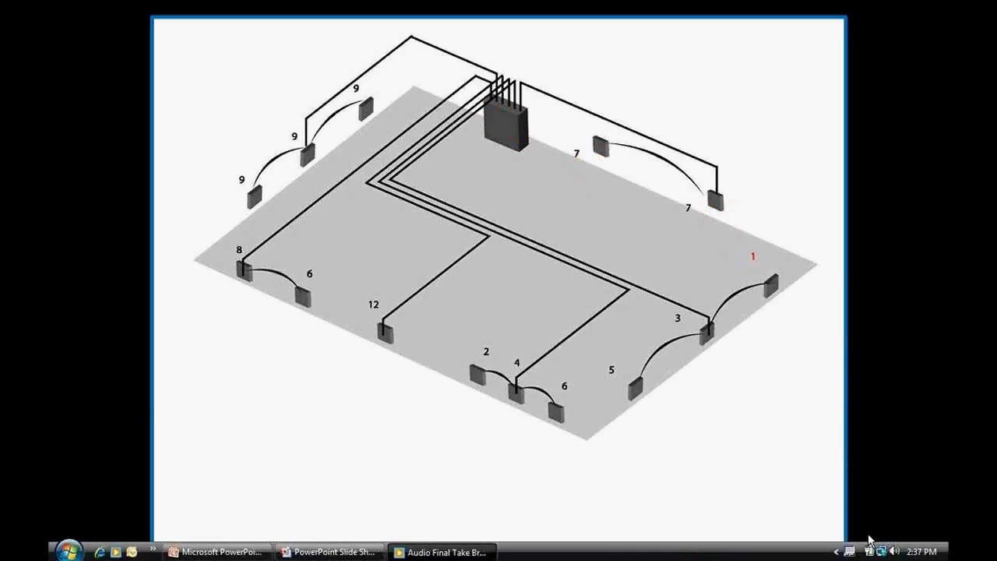
left_click(798, 510)
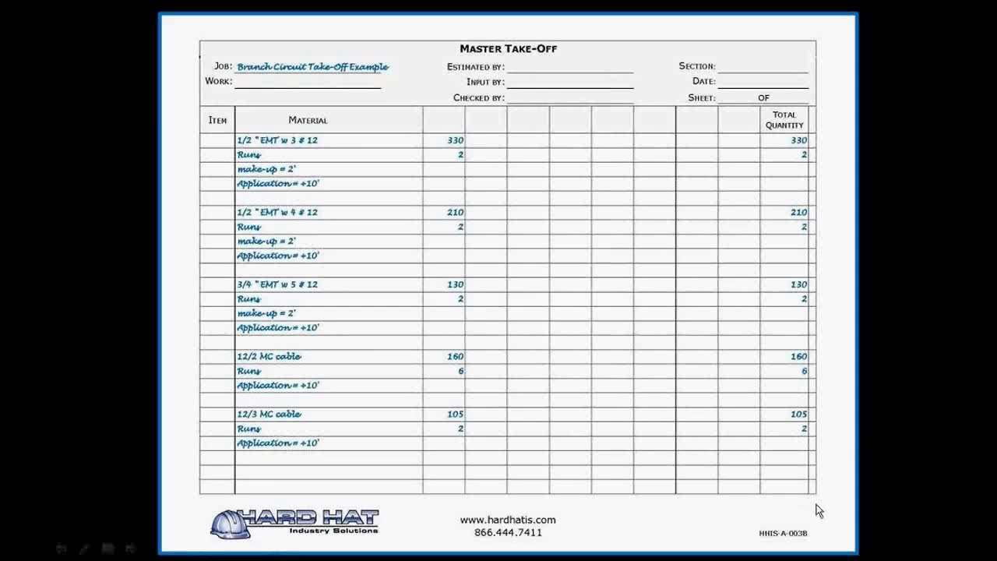
Underline the 1/2" EMT w 3 #12 entries and circle their total quantities in red ink, clearing the ink when done
left_click_drag(359, 138, 435, 140)
left_click_drag(326, 156, 432, 155)
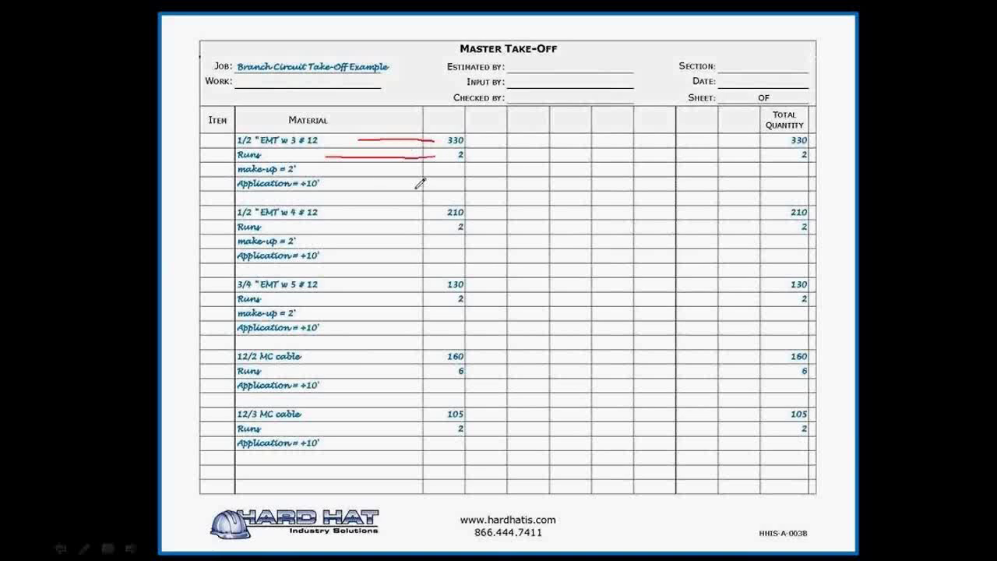
left_click_drag(306, 169, 391, 169)
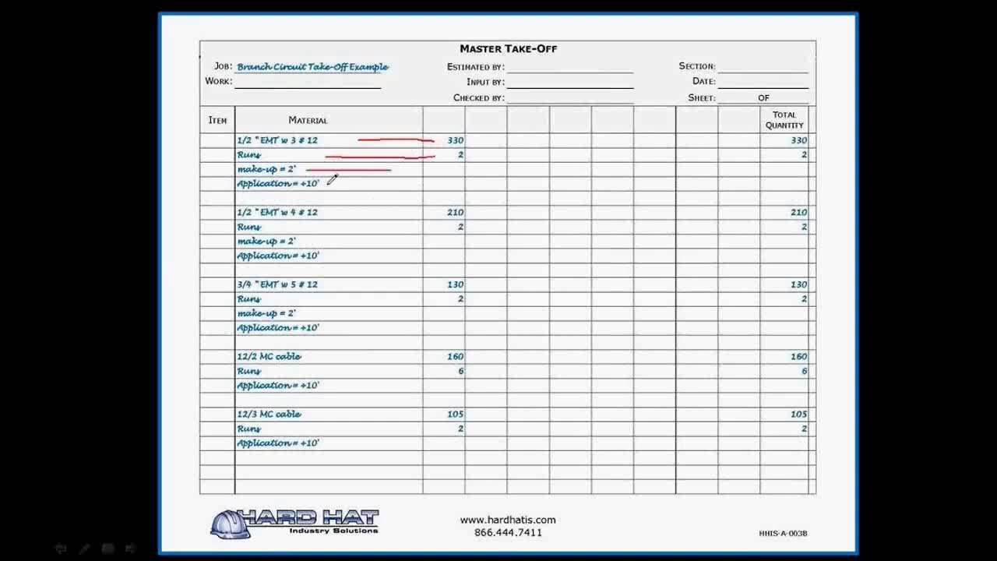
left_click_drag(325, 183, 428, 182)
mouse_move(778, 161)
left_mouse_down()
mouse_move(764, 146)
mouse_move(847, 131)
mouse_move(810, 185)
mouse_move(773, 157)
left_mouse_up()
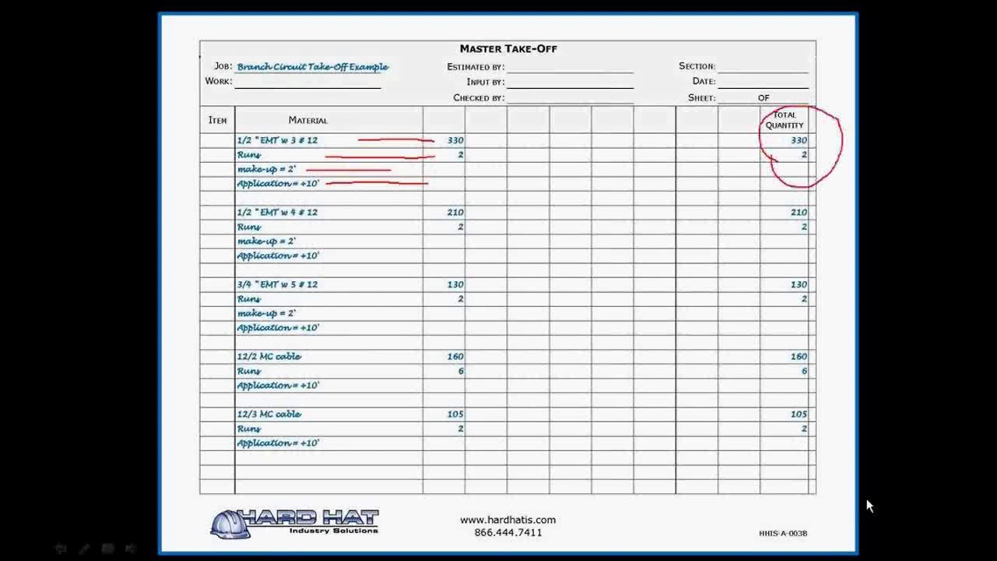
key("e")
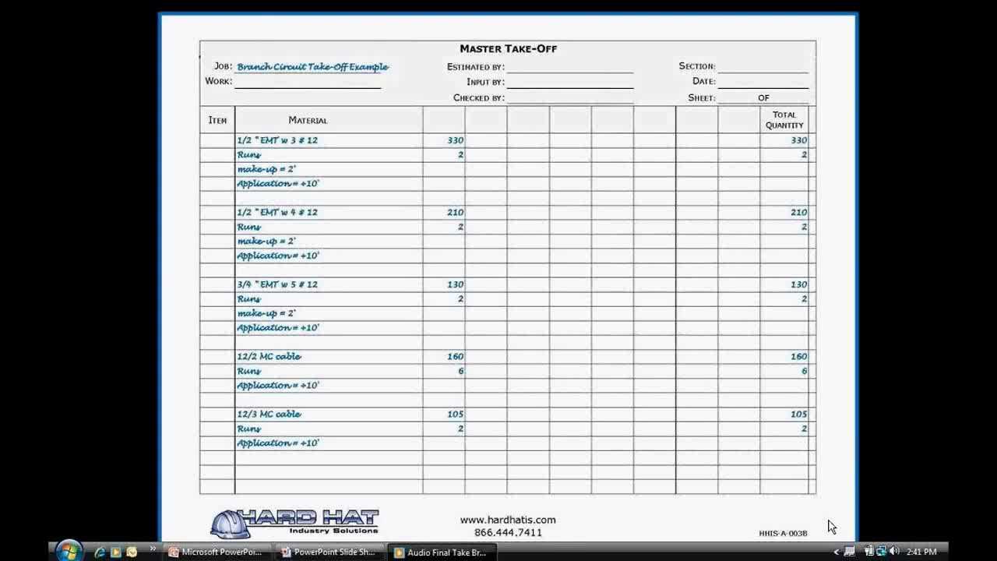
Underline the 12/2 and 12/3 MC cable entries in red ink and circle the total quantities of both
left_click(828, 522)
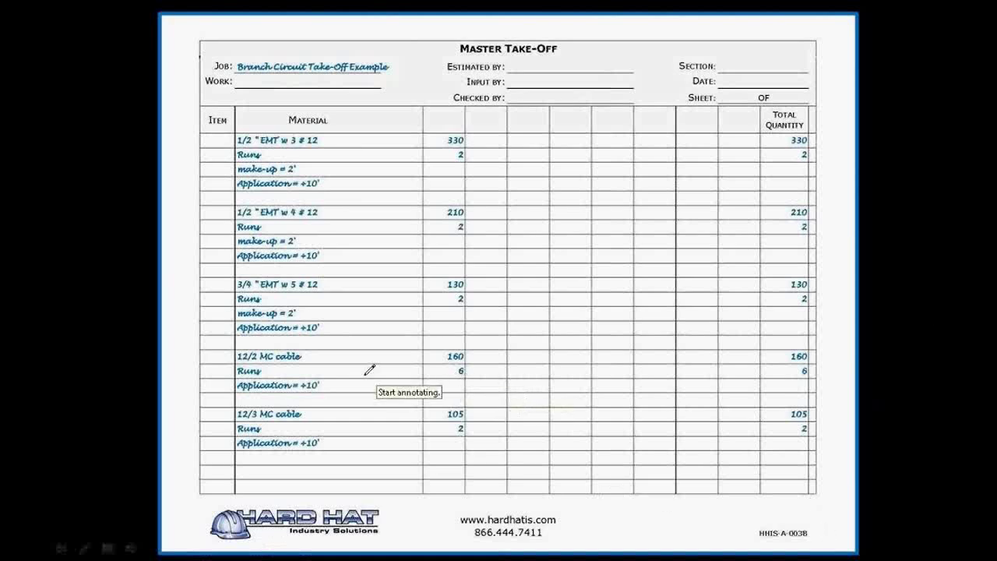
left_click_drag(333, 356, 427, 356)
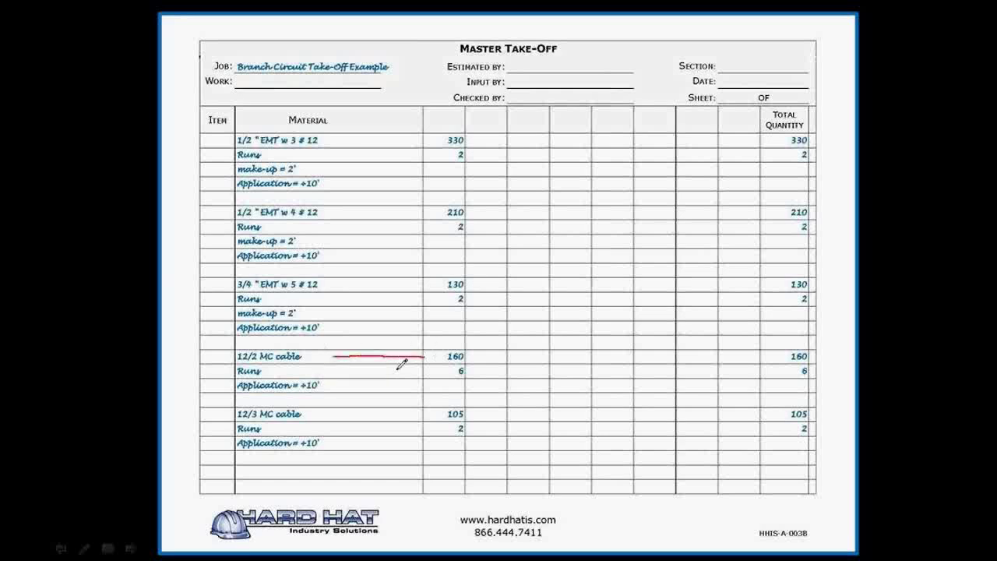
left_click_drag(324, 367, 442, 367)
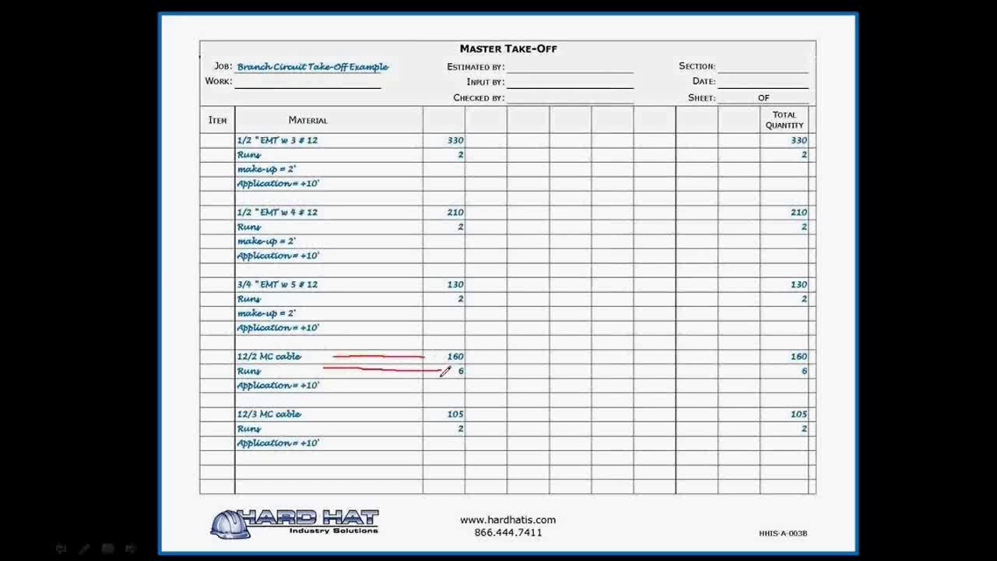
left_click_drag(325, 416, 441, 415)
left_click_drag(330, 443, 418, 441)
left_click_drag(335, 429, 419, 432)
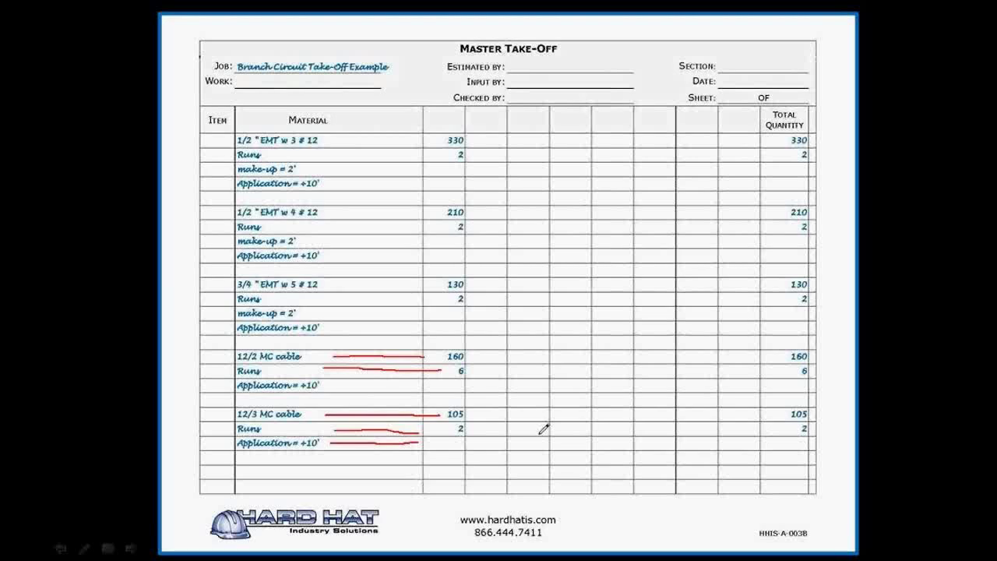
mouse_move(783, 374)
left_mouse_down()
mouse_move(818, 329)
mouse_move(830, 352)
mouse_move(779, 372)
left_mouse_up()
mouse_move(796, 441)
left_mouse_down()
mouse_move(784, 440)
mouse_move(828, 405)
mouse_move(795, 442)
left_mouse_up()
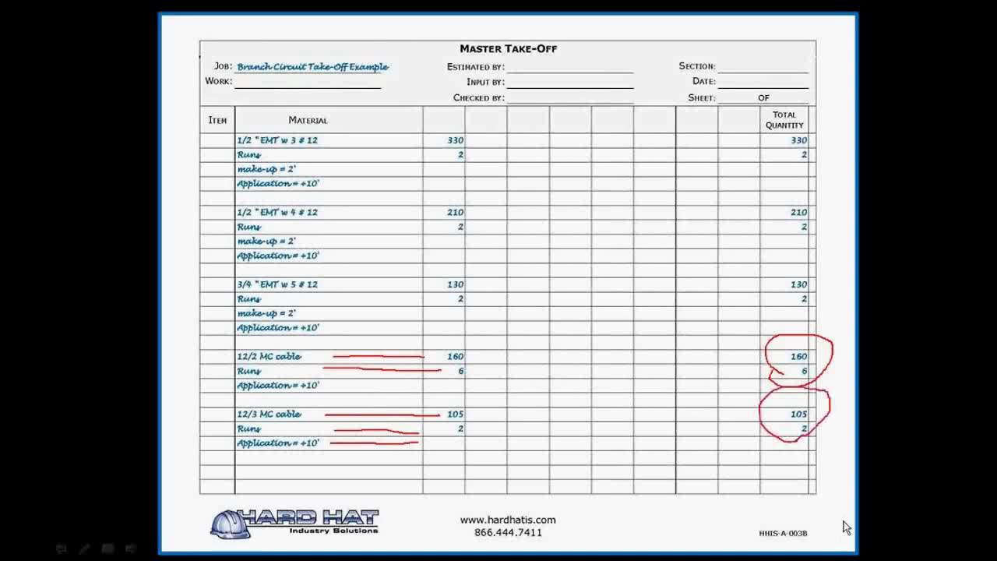
key("Escape")
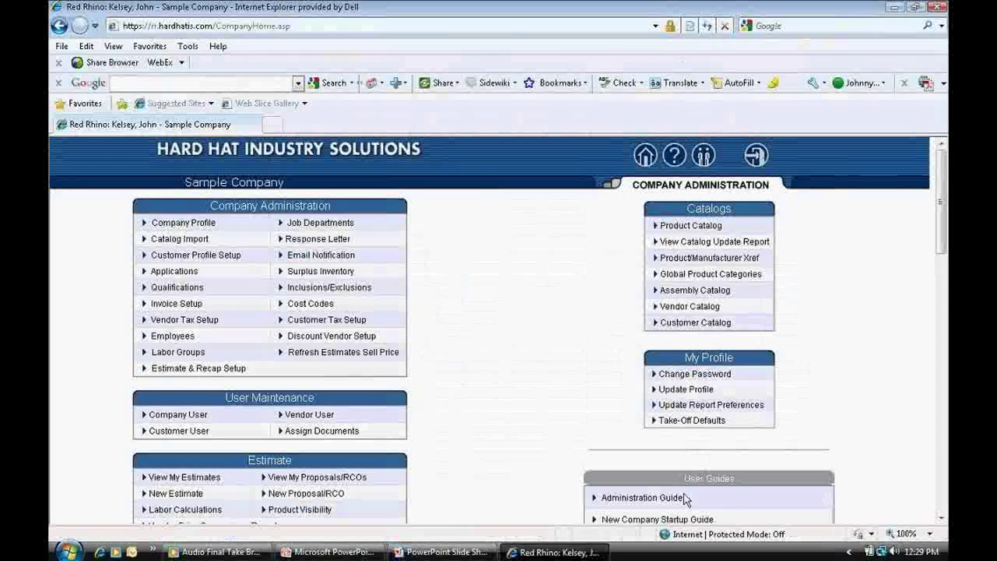
Open Sample Estimate for Conduit Wizard Training from my estimates and open its section's take-off for editing
left_click(192, 482)
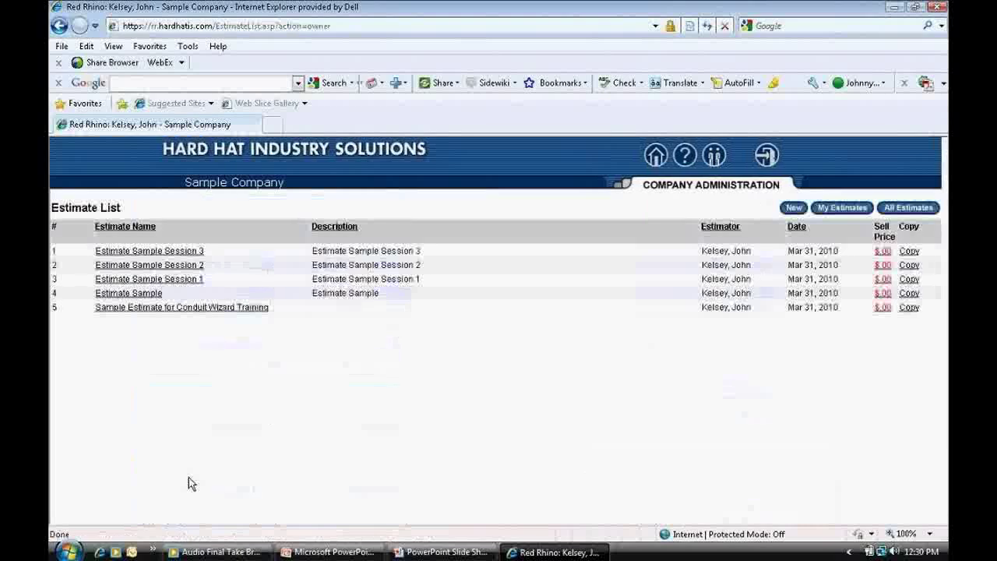
left_click(238, 310)
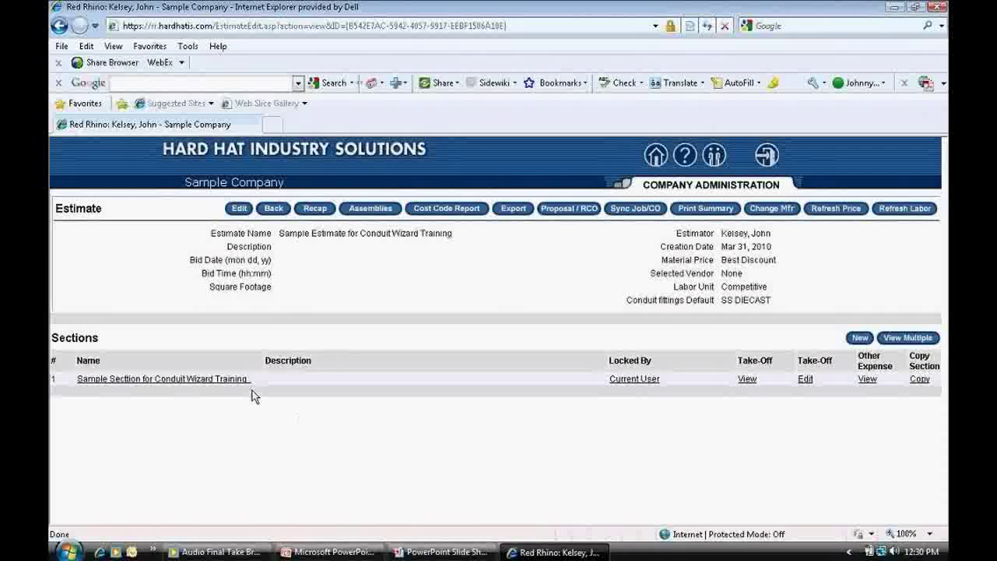
left_click(805, 381)
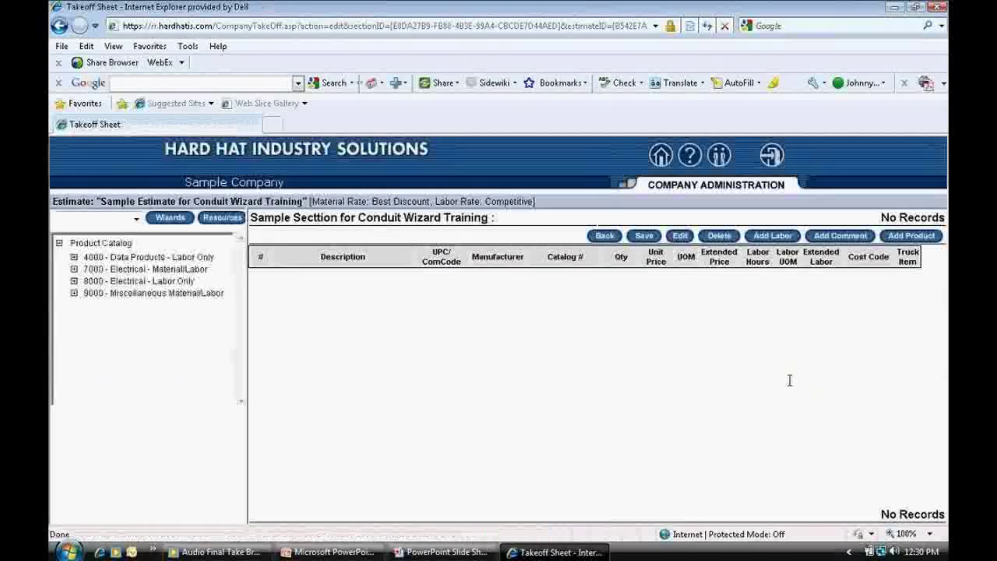
Switch to the PowerPoint slide show, circle the 1/2" EMT w 3 #12 length and runs, and return to the takeoff sheet in Internet Explorer
key("alt+Tab")
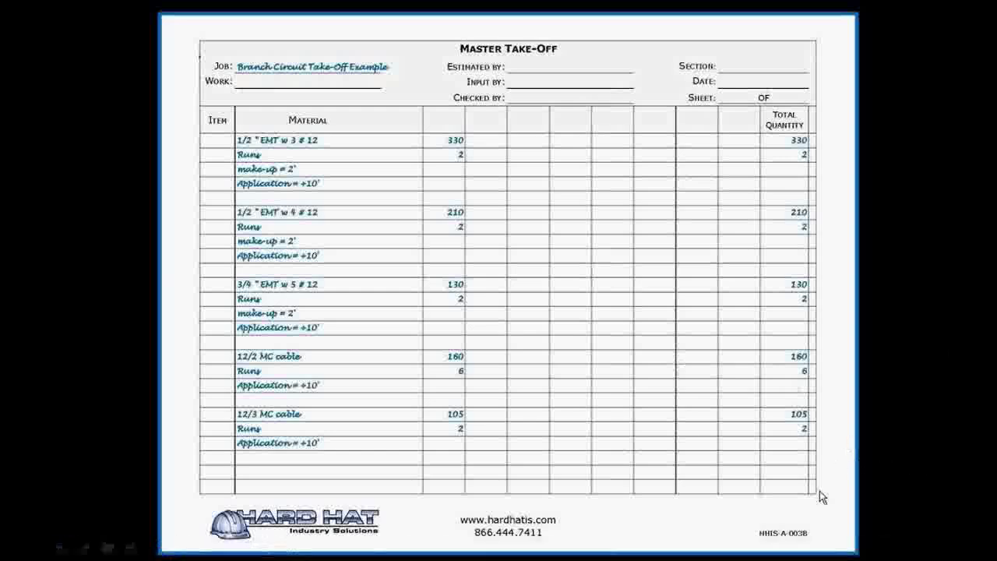
key("ctrl+p")
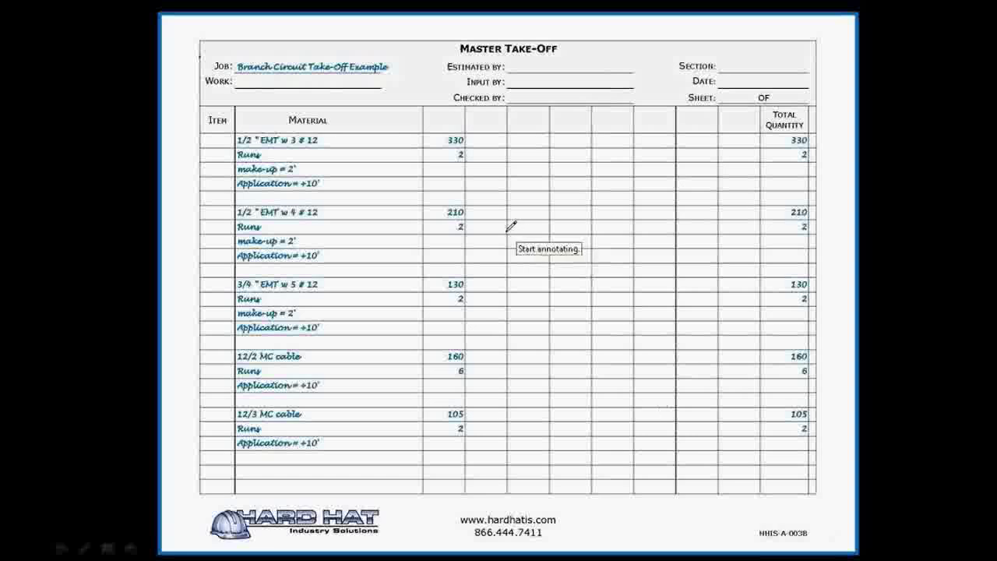
mouse_move(492, 166)
left_mouse_down()
mouse_move(400, 156)
mouse_move(414, 109)
mouse_move(511, 145)
mouse_move(476, 168)
left_mouse_up()
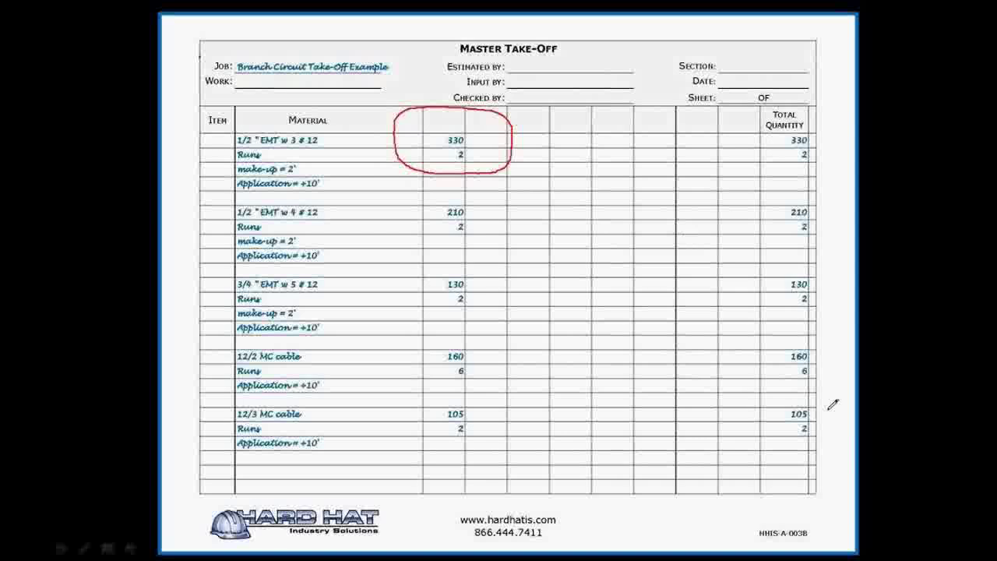
key("Escape")
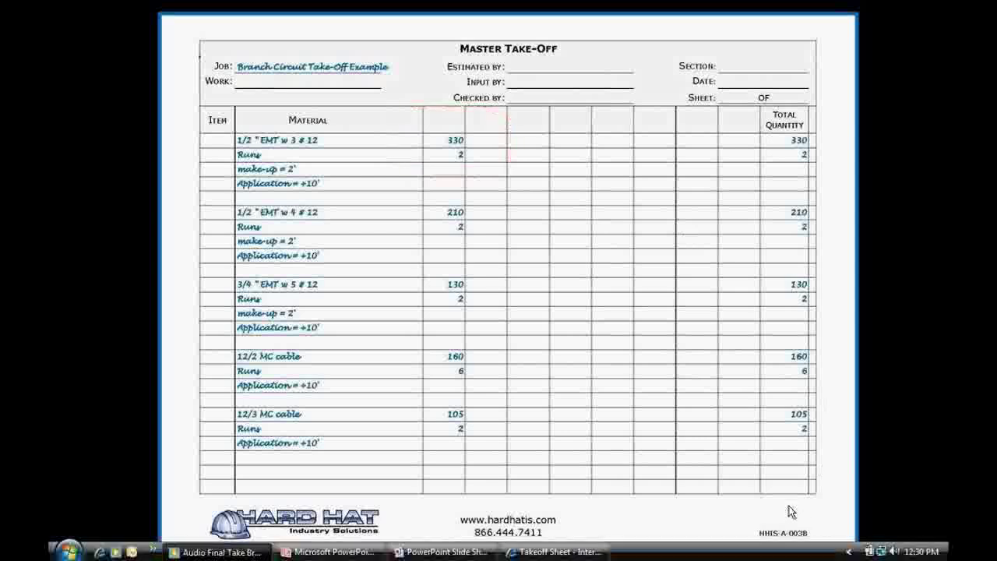
key("alt+Tab")
key("alt+Tab")
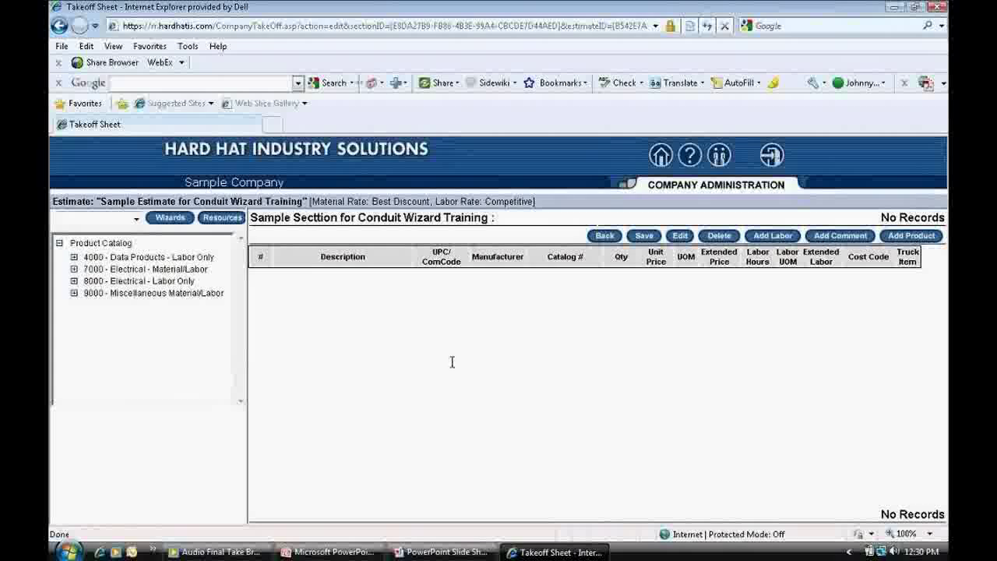
Open the Conduit Wizard and find the products for 1/2 inch EMT in the SS DIECAST style
left_click(187, 223)
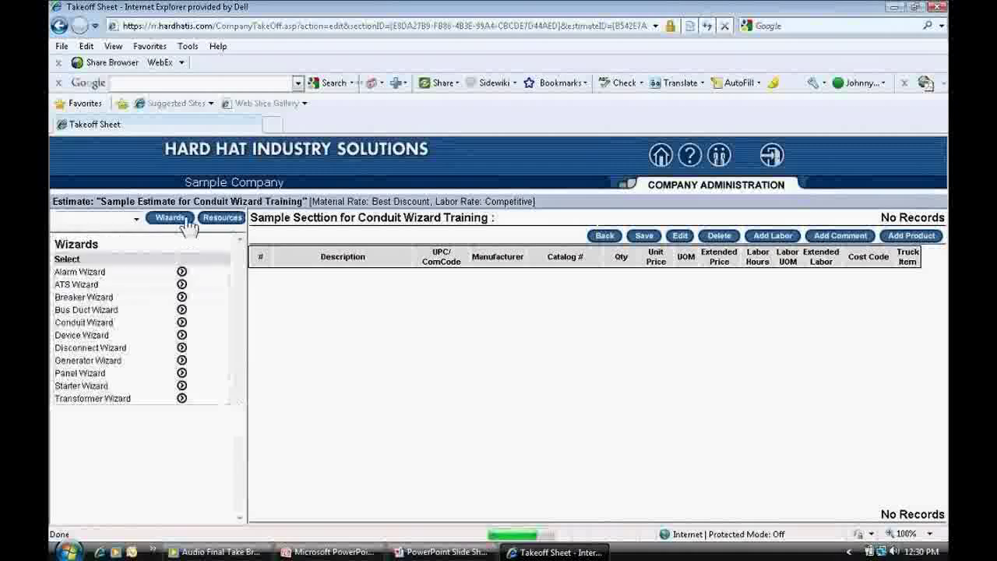
left_click(182, 322)
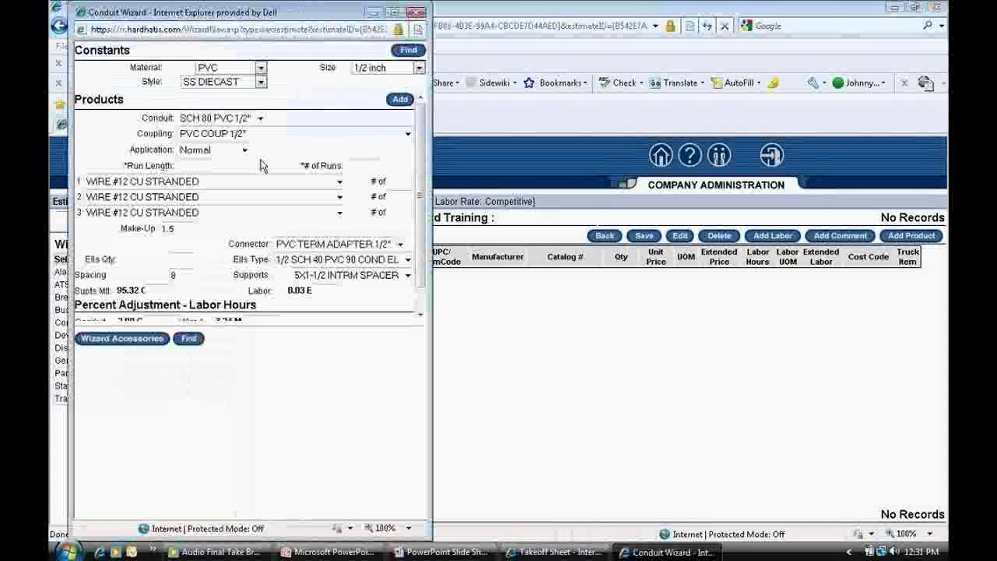
left_click(262, 76)
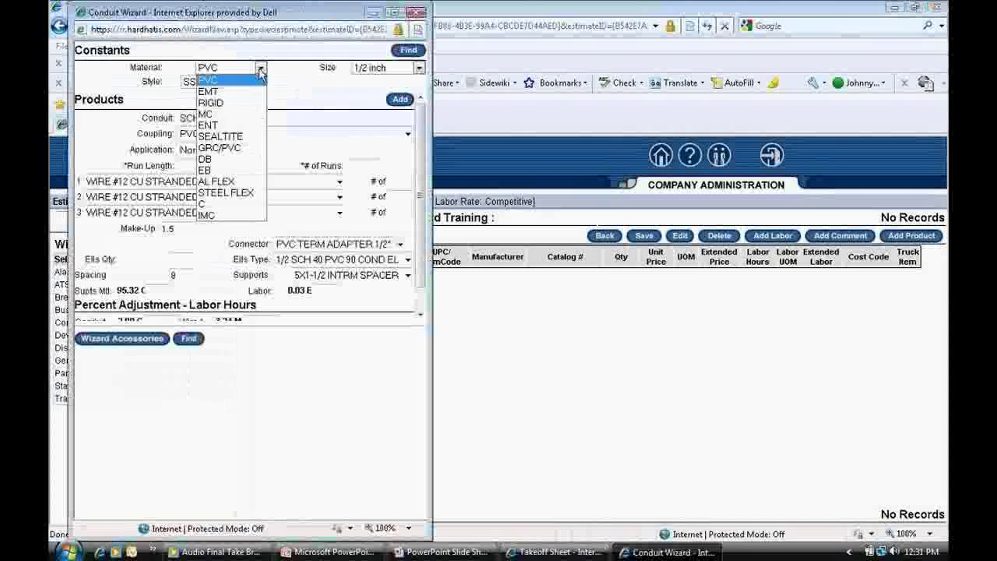
left_click(221, 99)
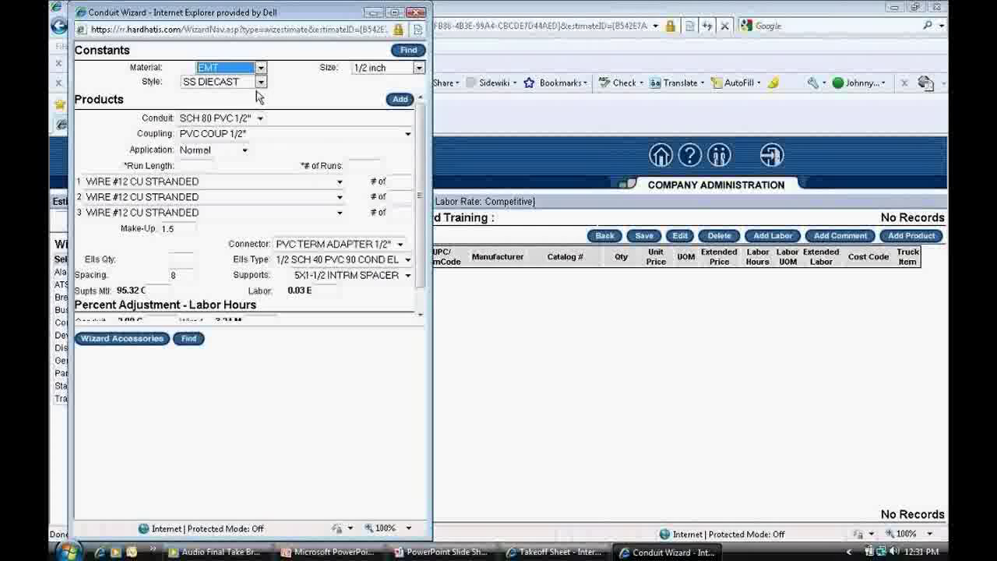
left_click(409, 51)
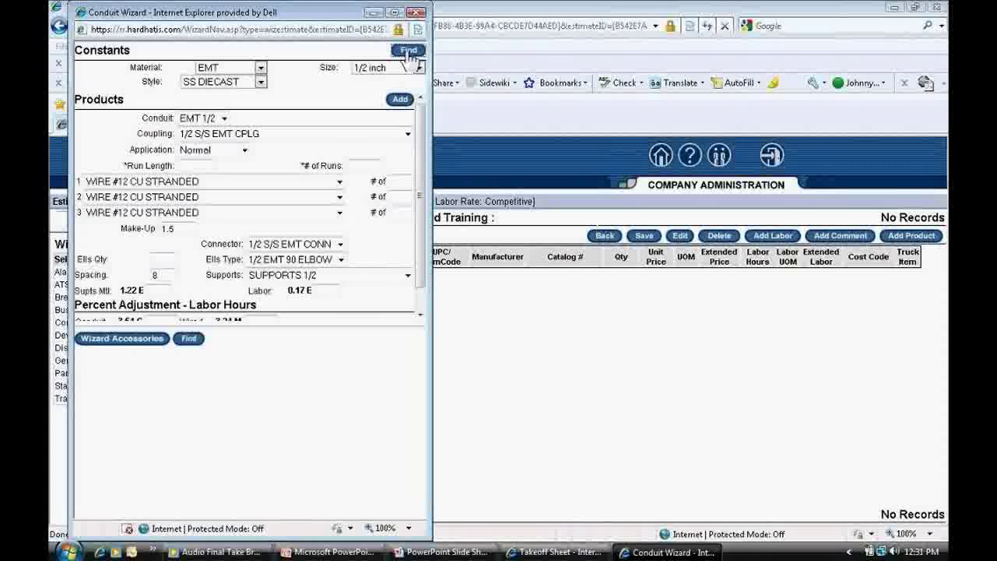
Configure the EMT conduit with application Exposed +10, run length 330, 2 runs, 3 of the first #12 stranded wire, and make-up 2
left_click(245, 151)
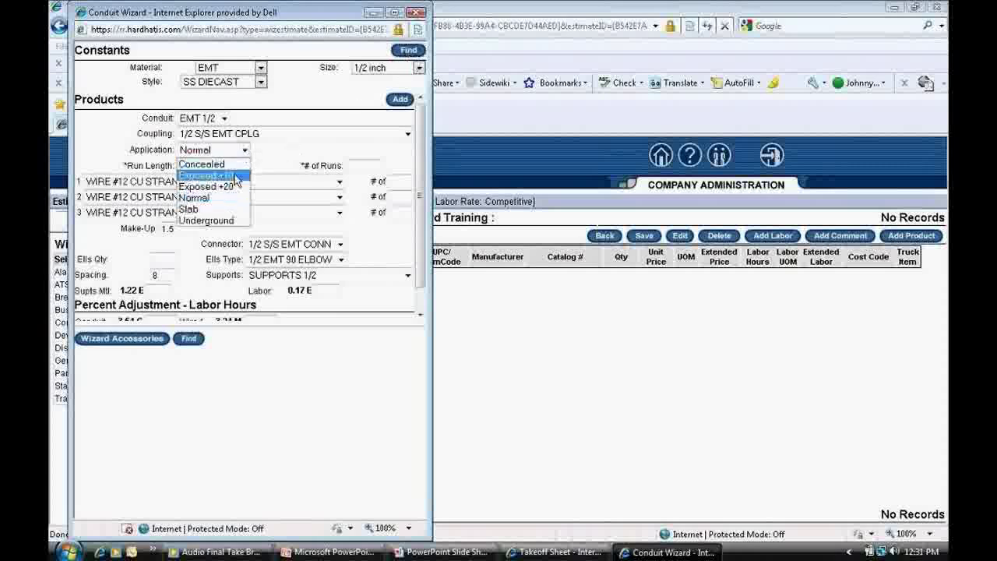
left_click(235, 177)
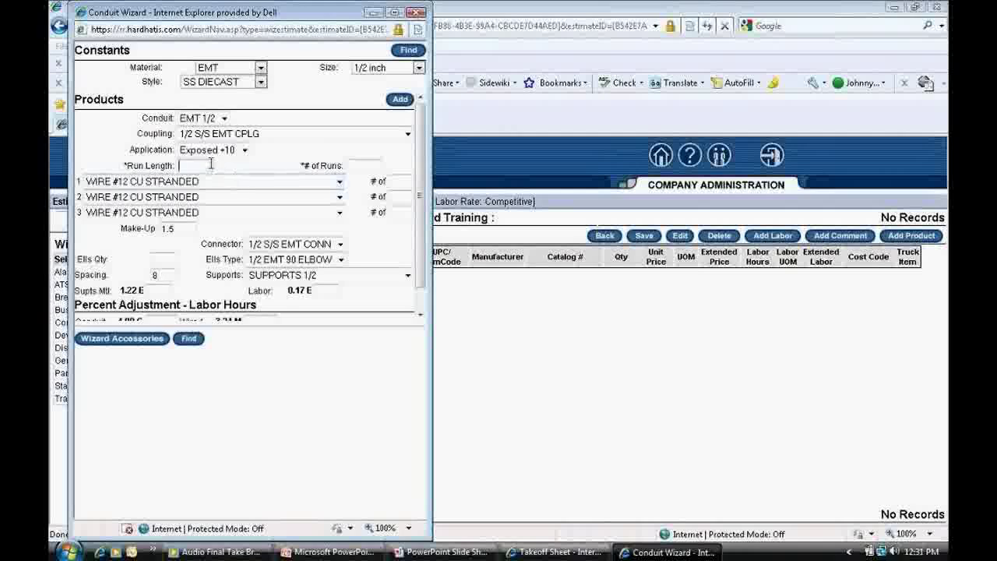
type("330")
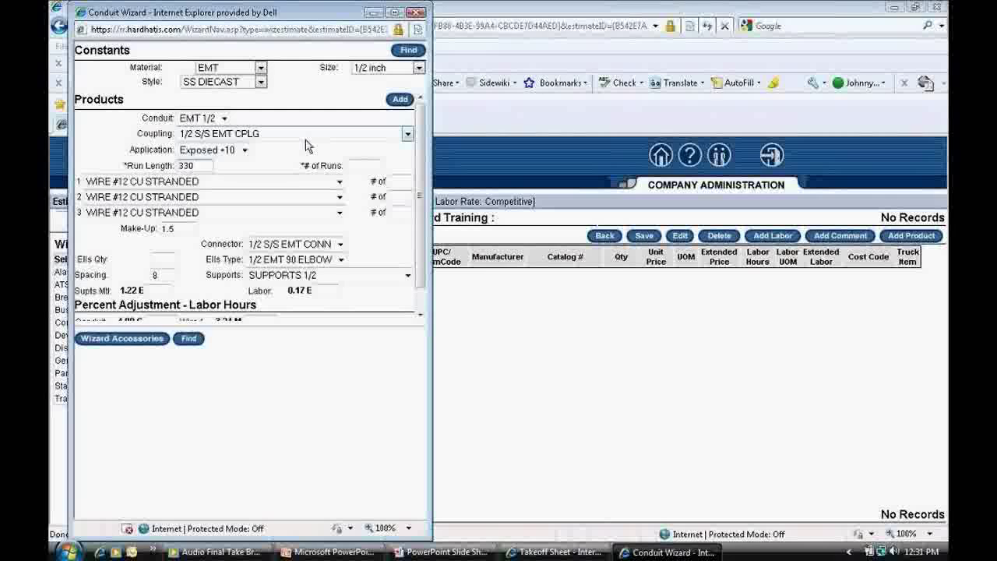
left_click(361, 165)
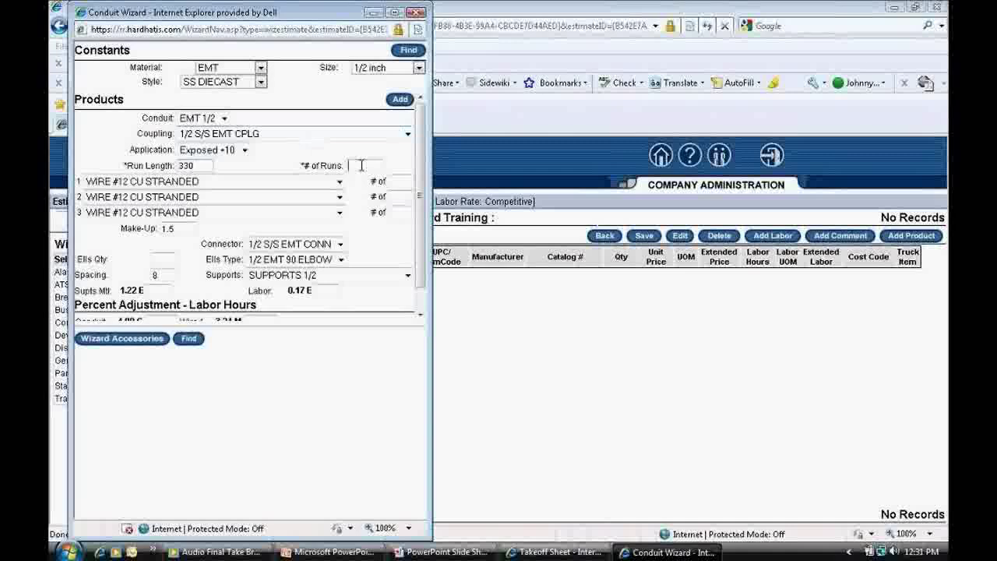
type("2")
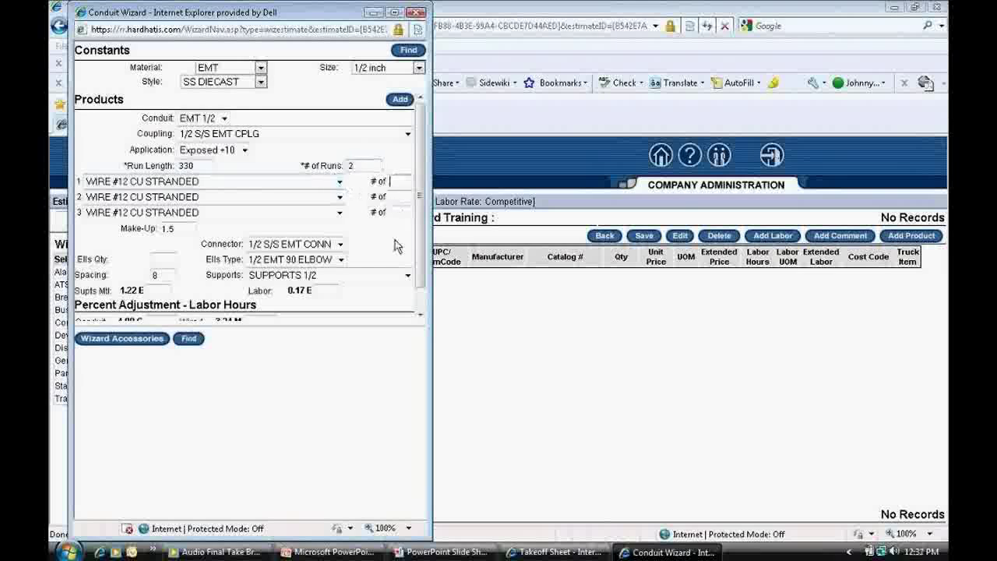
key("Tab")
type("3")
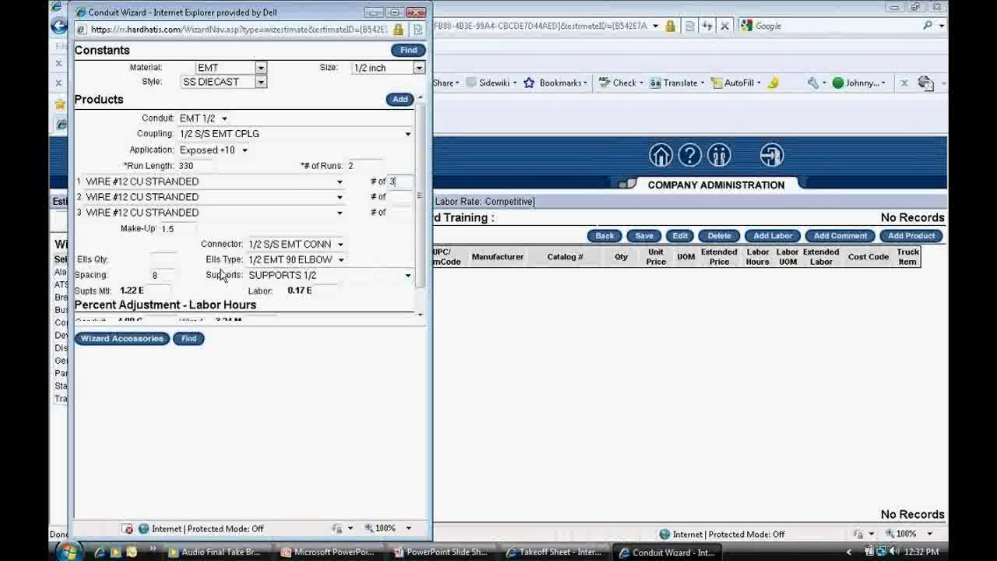
double_click(180, 228)
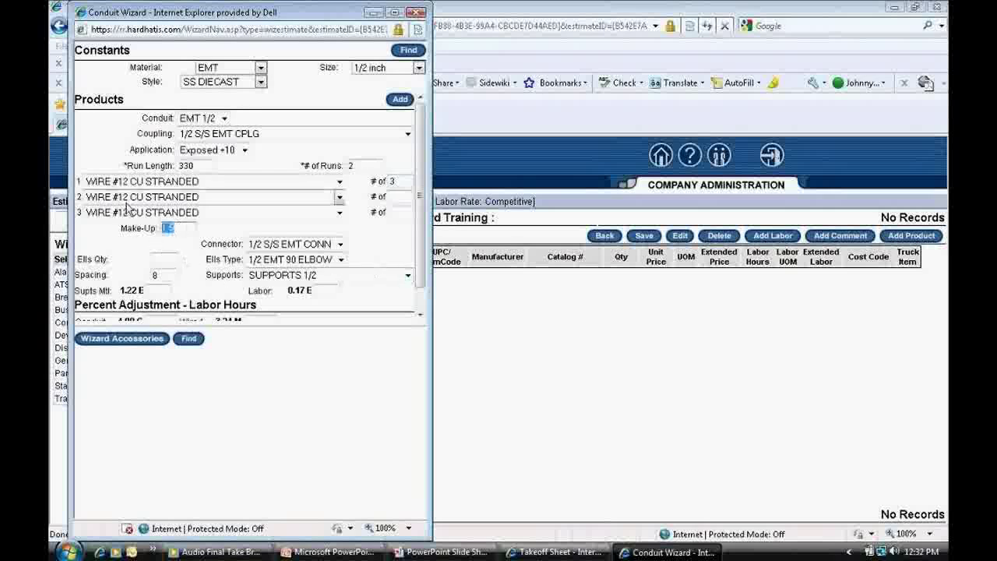
type("2")
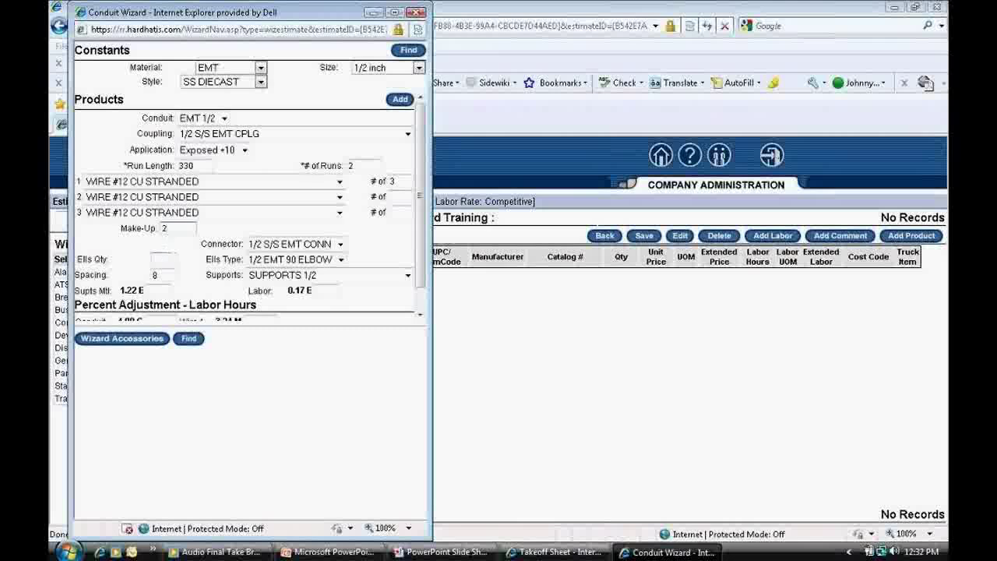
Add the configured EMT conduit products to the takeoff sheet and save it
left_click(399, 101)
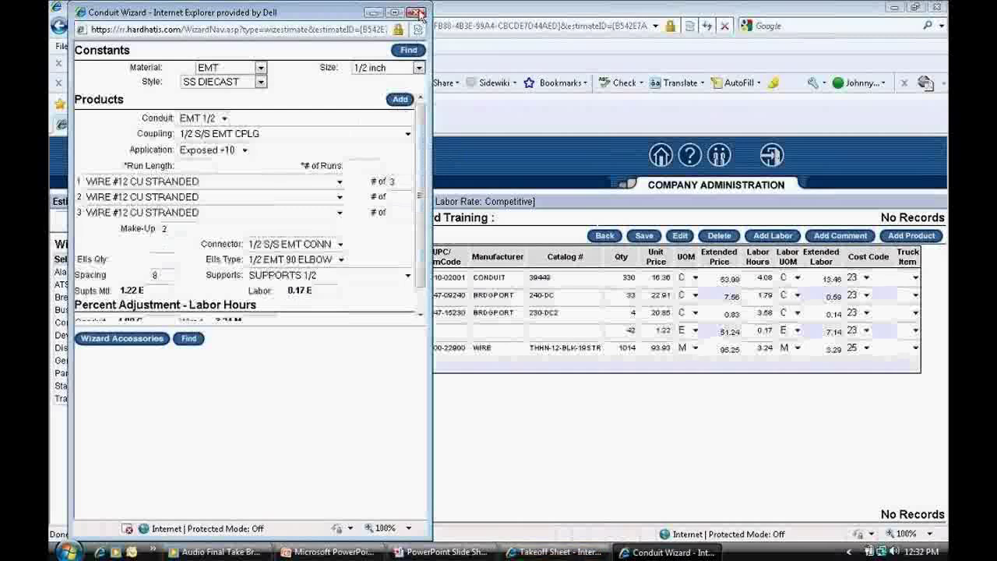
left_click(644, 236)
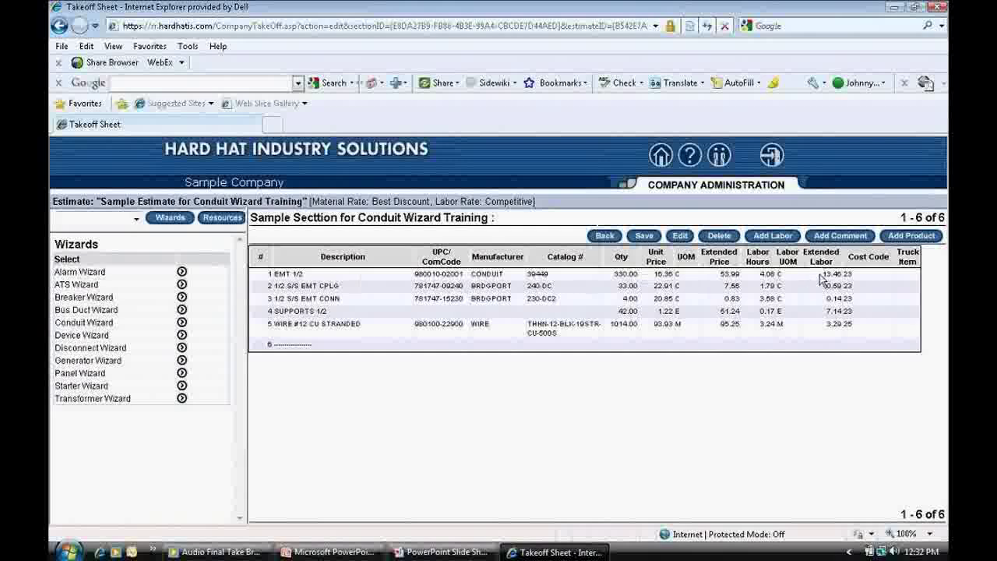
Highlight the extended labor value of the EMT 1/2 line and save the takeoff sheet
left_click_drag(822, 275, 840, 278)
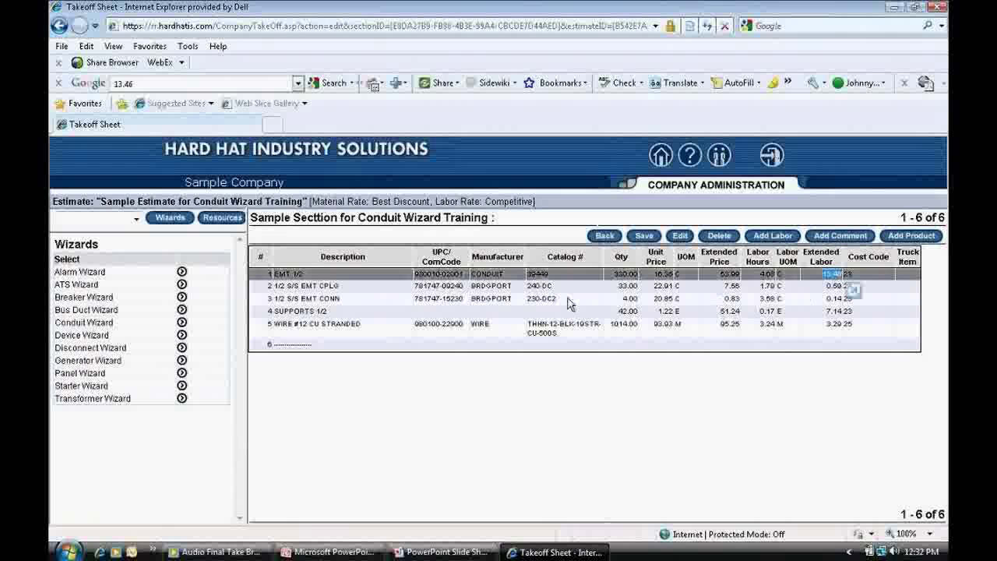
left_click(644, 236)
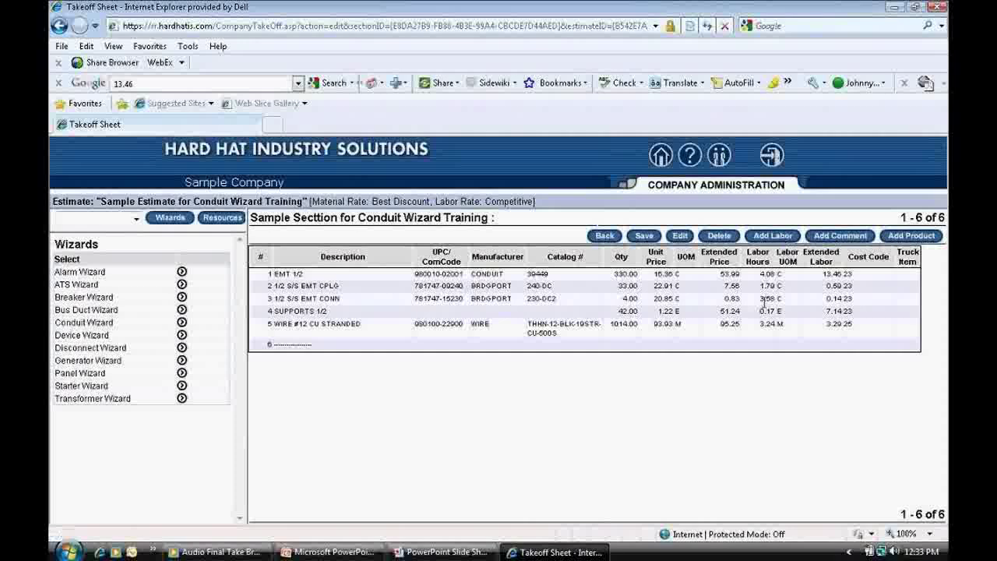
Switch to the PowerPoint slide show, tick off the 1/2" EMT w 3 #12 totals, circle the 12/2 MC cable quantities, and return to Internet Explorer
key("alt+Tab")
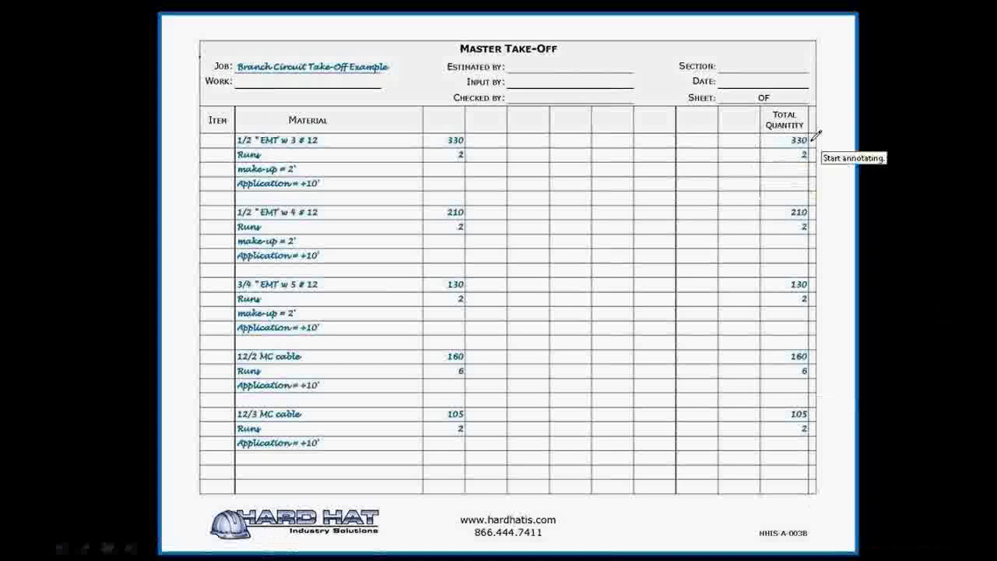
mouse_move(833, 133)
left_mouse_down()
mouse_move(811, 147)
mouse_move(828, 151)
left_mouse_up()
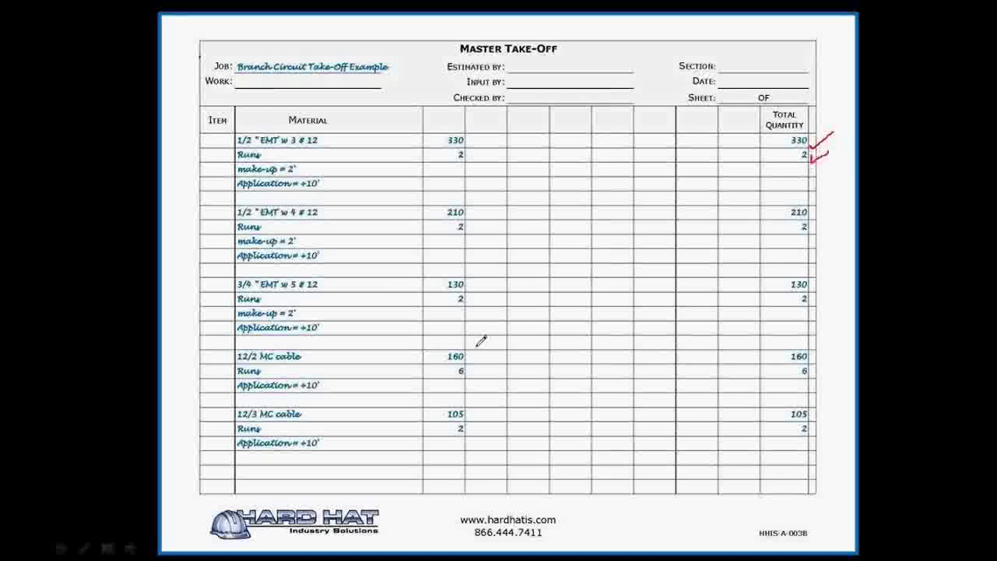
mouse_move(480, 343)
left_mouse_down()
mouse_move(470, 379)
mouse_move(440, 320)
mouse_move(501, 321)
mouse_move(503, 356)
left_mouse_up()
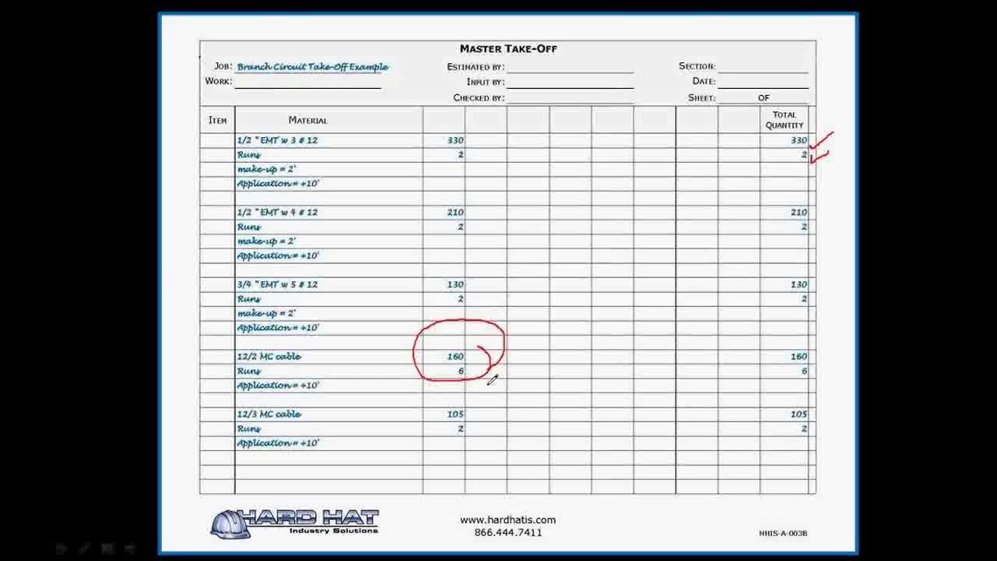
left_click_drag(439, 371, 373, 371)
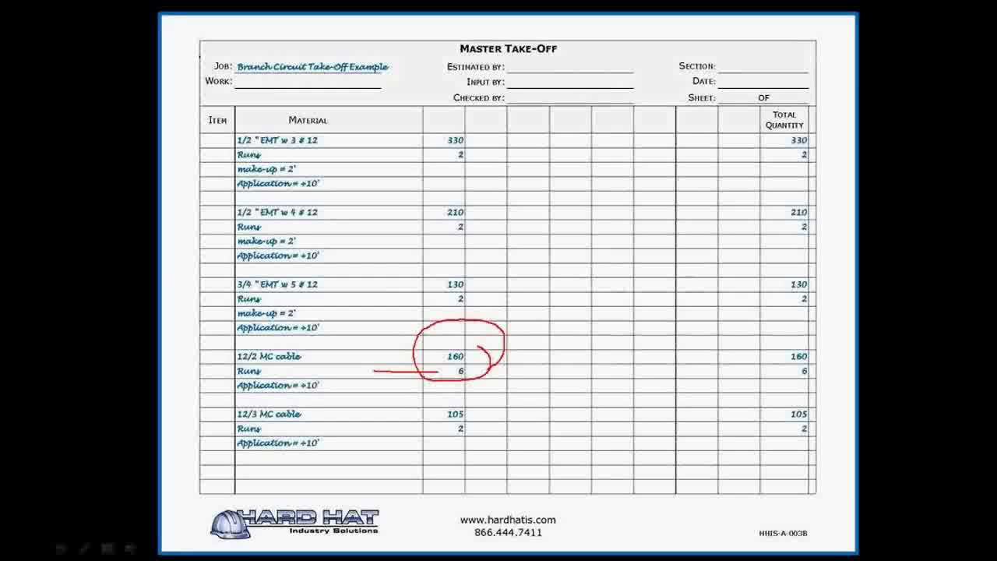
key("alt+Tab")
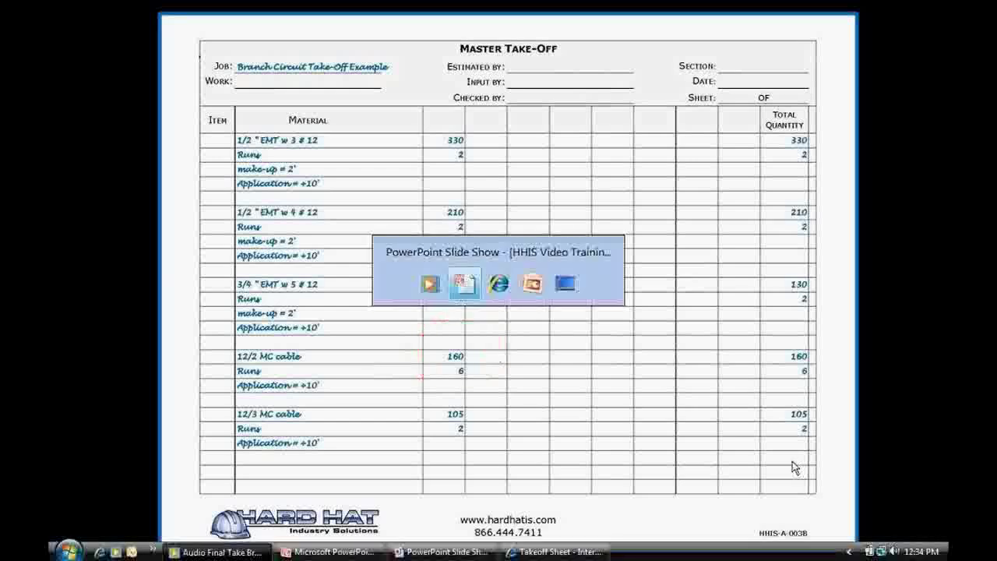
key("alt+Tab")
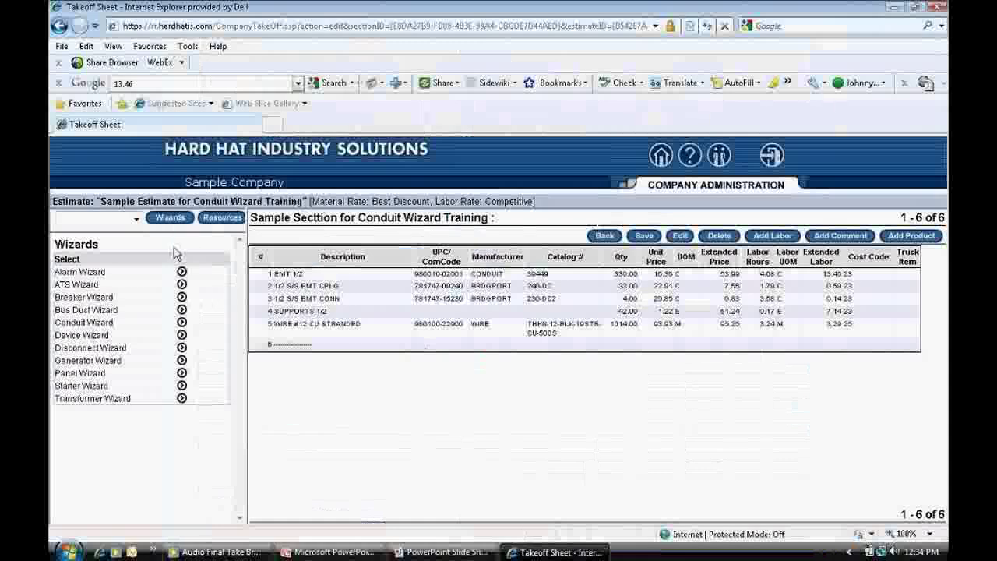
Open the Conduit Wizard and find the products for material MC in size 12/2
left_click(182, 324)
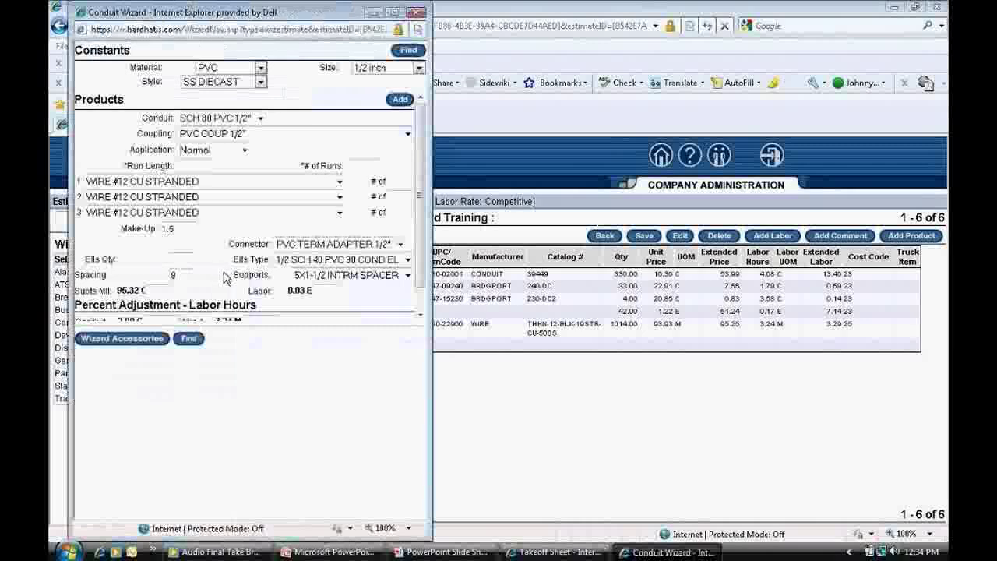
left_click(262, 69)
left_click(235, 117)
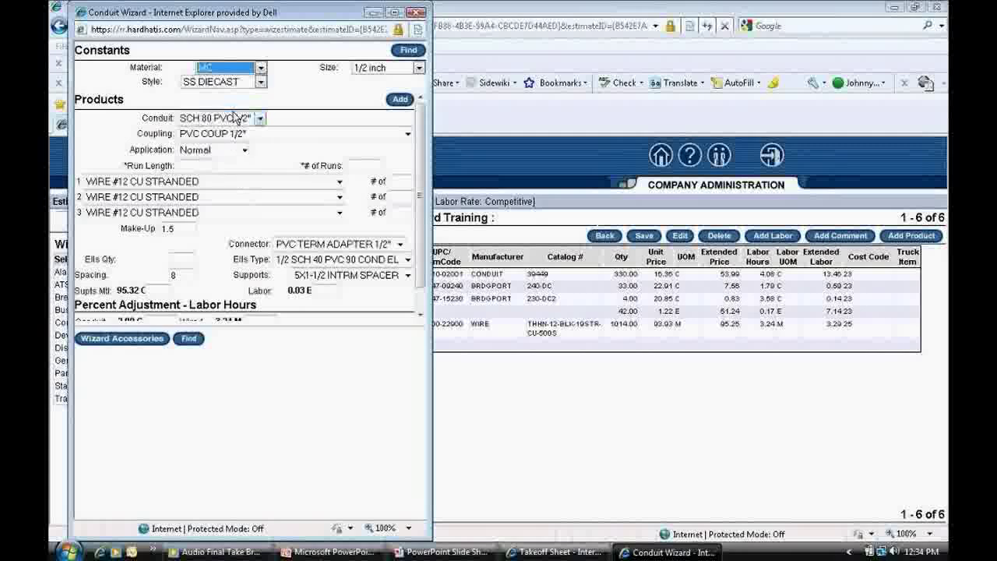
left_click(419, 69)
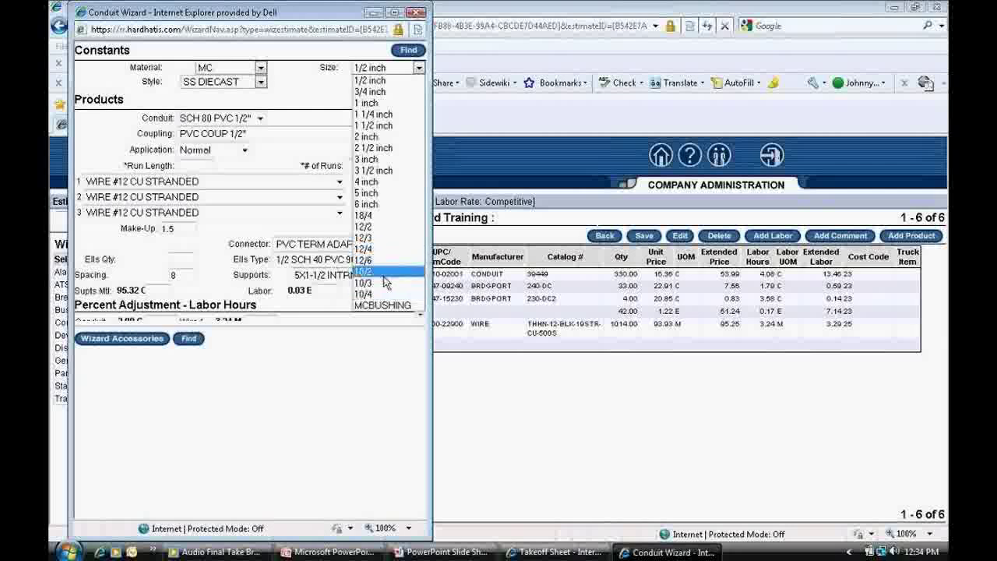
left_click(393, 227)
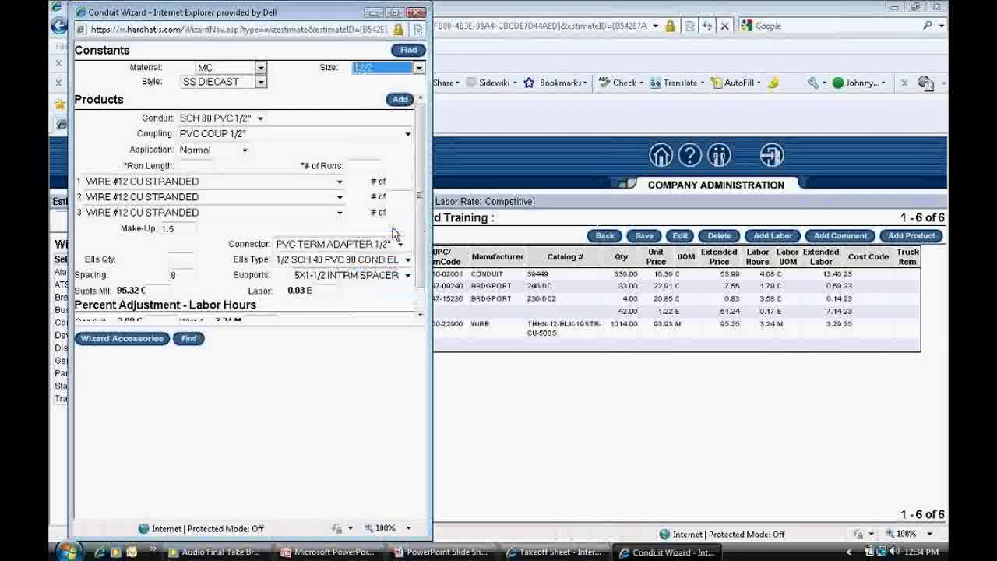
left_click(408, 52)
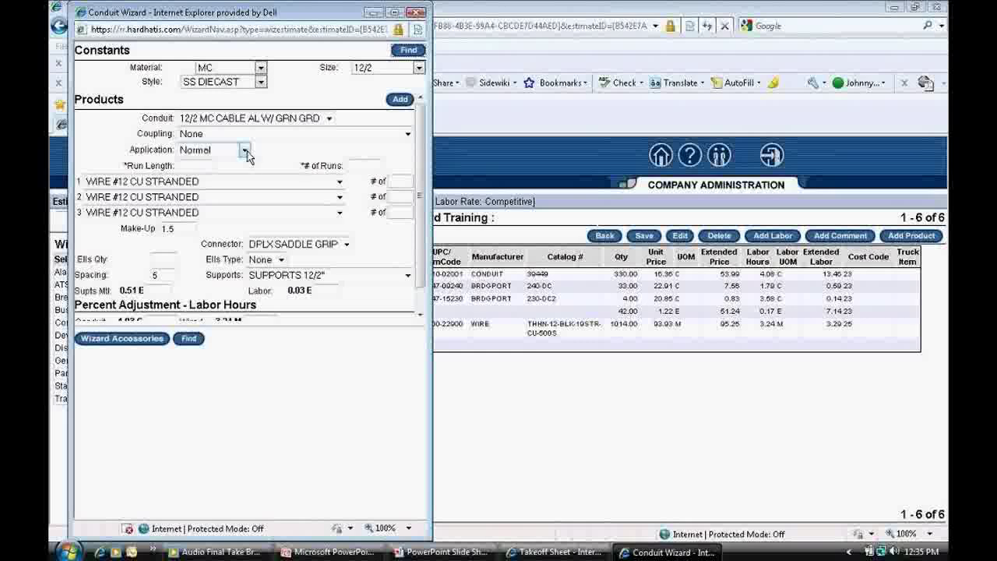
Set the run length of the 12/2 MC cable to 160 and its number of runs to 6
key("Tab")
type("160")
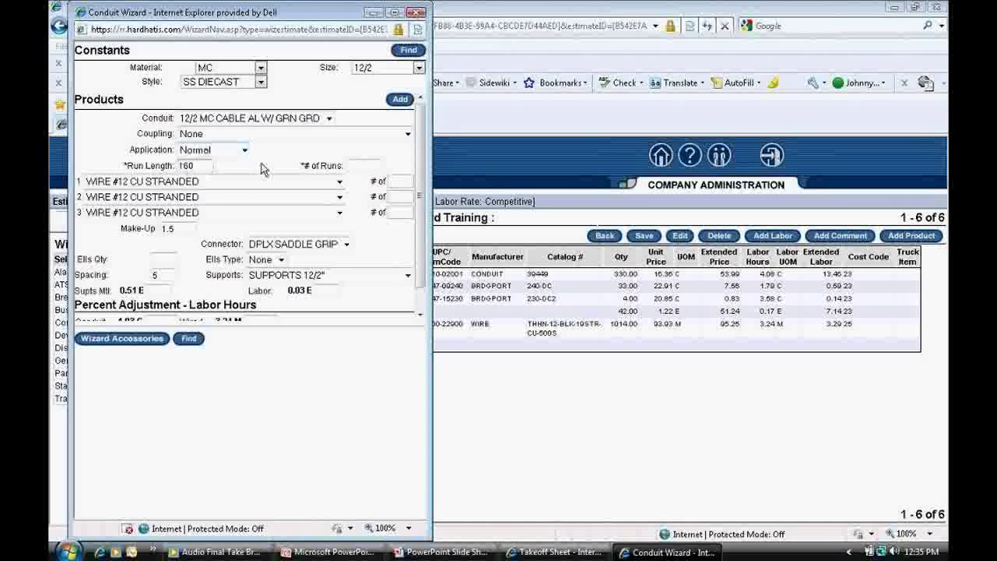
left_click(354, 169)
type("6")
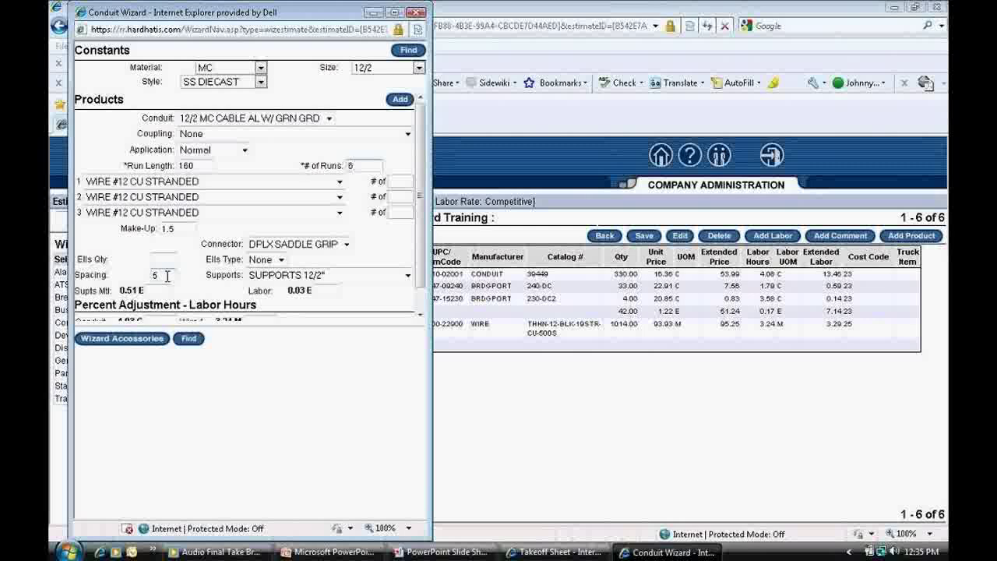
Add the 12/2 MC cable products to the takeoff sheet, close the Conduit Wizard and save the sheet
left_click(399, 100)
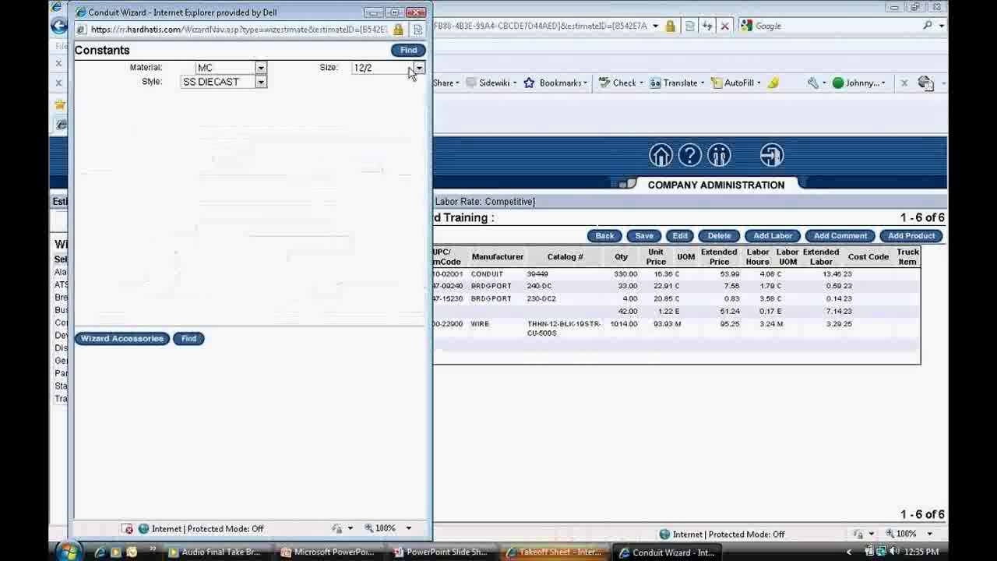
left_click(415, 13)
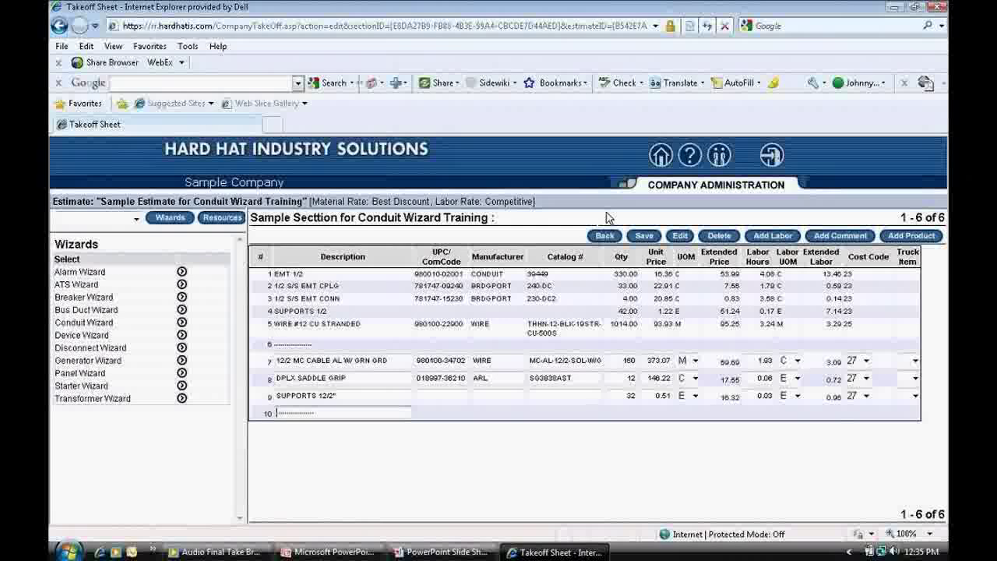
left_click(647, 239)
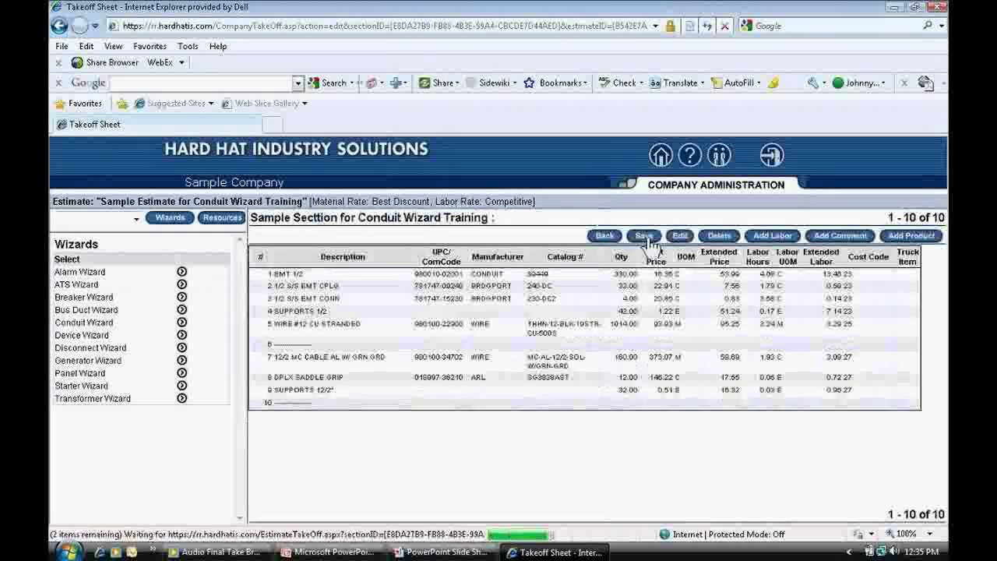